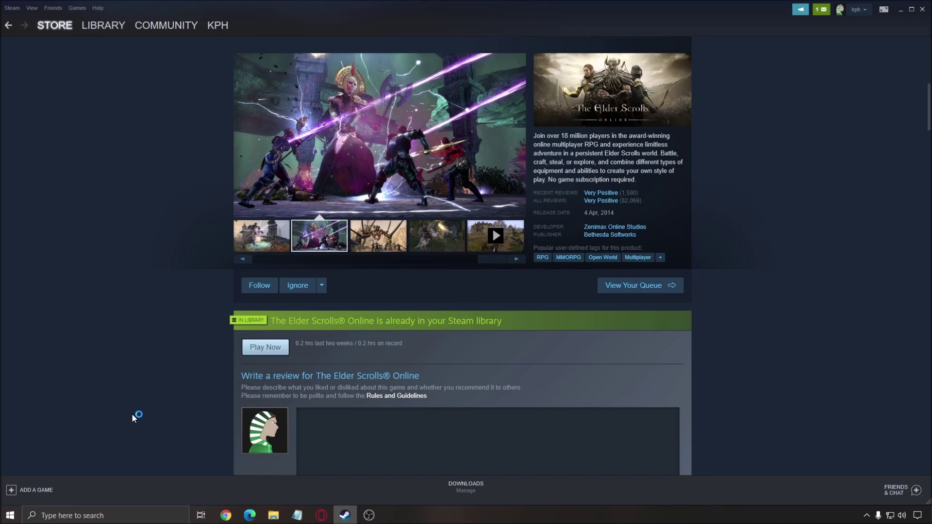
- Search Windows for "game mode" and open the Game Mode settings
{"action": "left_click", "coordinate": [107, 515]}
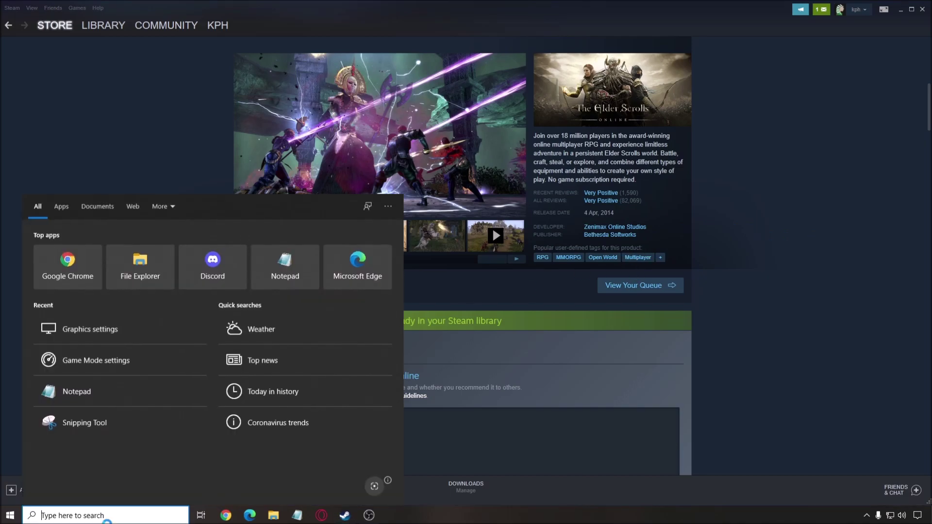
{"action": "type", "text": "game mode"}
{"action": "key", "text": "Return"}
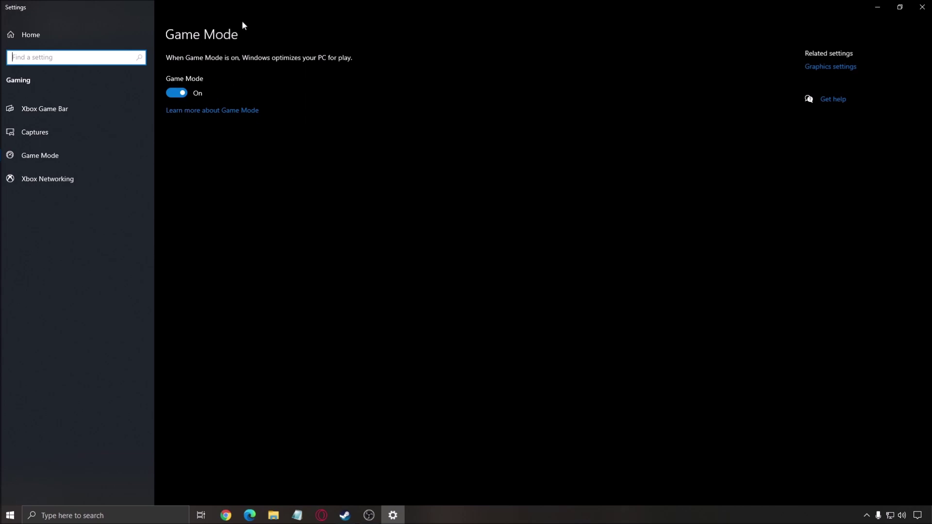
- Review the Xbox Game Bar settings, including its enable switch, controller option and keyboard shortcuts
{"action": "left_click", "coordinate": [36, 105]}
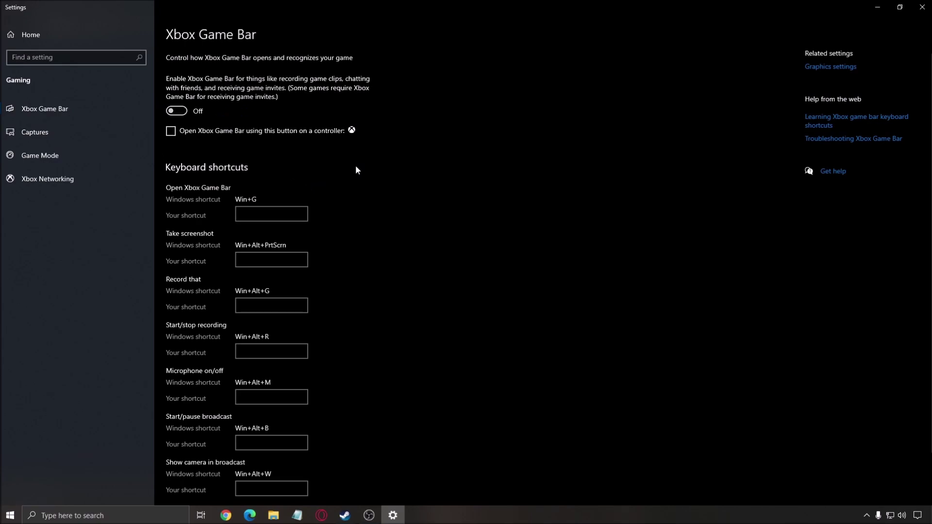
{"action": "scroll", "coordinate": [415, 170], "scroll_direction": "down", "scroll_amount": 2}
{"action": "scroll", "coordinate": [291, 150], "scroll_direction": "up", "scroll_amount": 2}
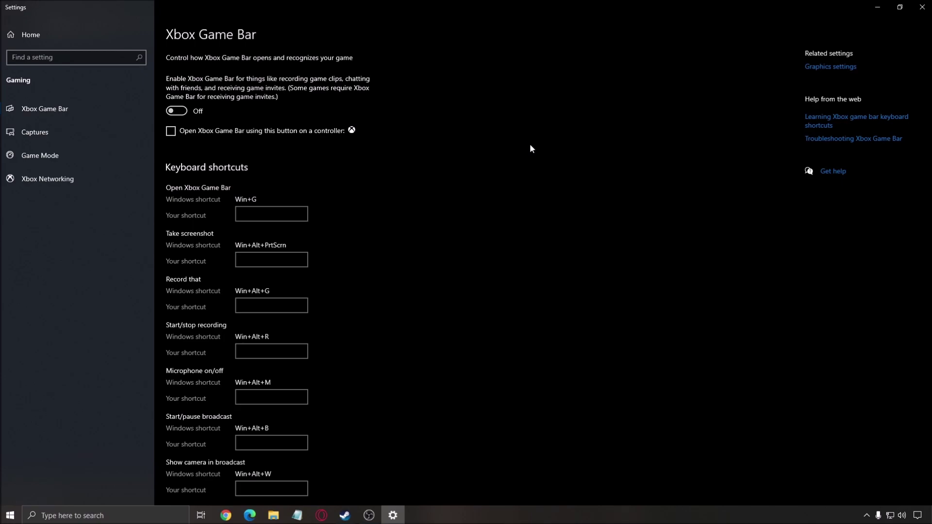
{"action": "scroll", "coordinate": [457, 133], "scroll_direction": "down", "scroll_amount": 2}
{"action": "scroll", "coordinate": [337, 164], "scroll_direction": "up", "scroll_amount": 2}
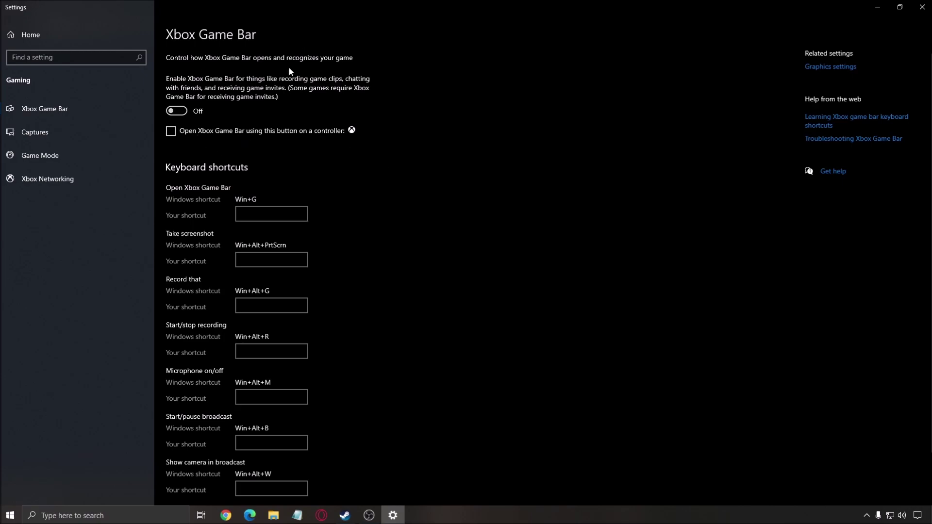
- Review the Captures settings for background recording, recorded audio and recorded video, and close Settings
{"action": "left_click", "coordinate": [76, 136]}
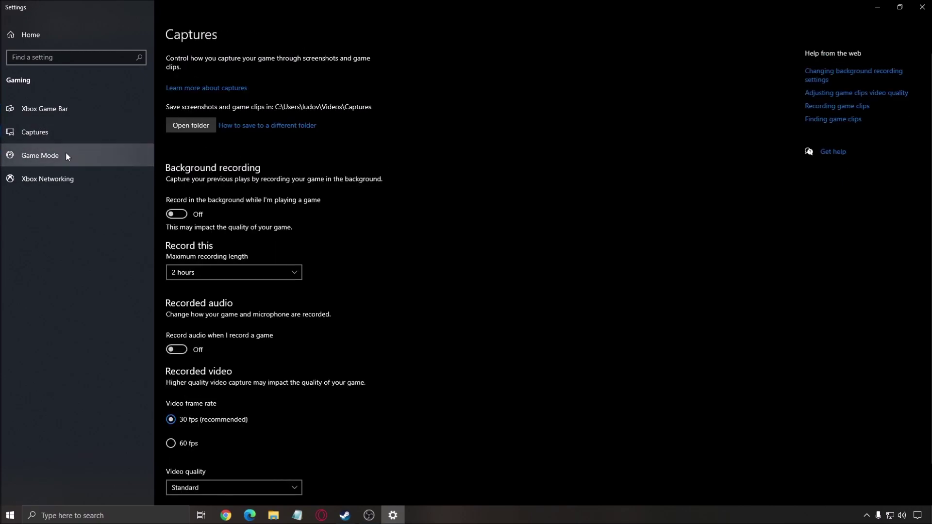
{"action": "scroll", "coordinate": [393, 219], "scroll_direction": "down", "scroll_amount": 1}
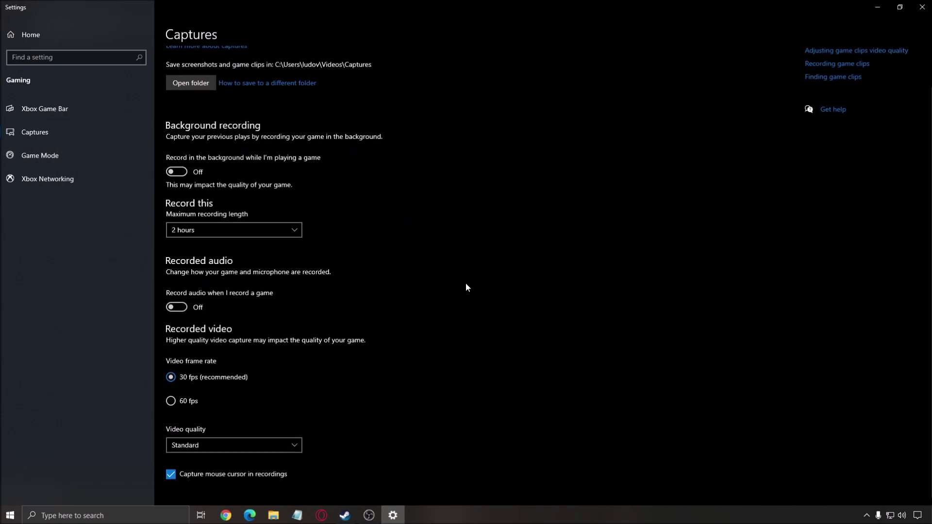
{"action": "left_click", "coordinate": [921, 7]}
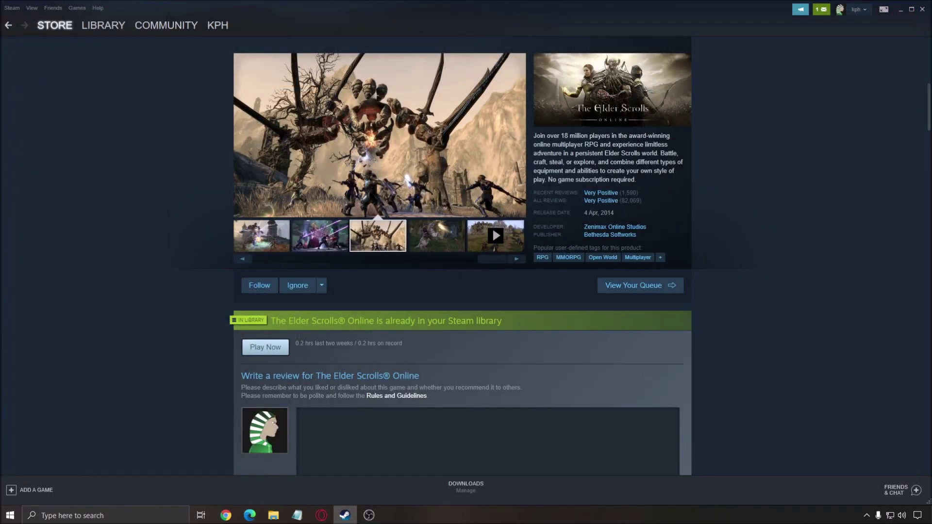
- Search Windows for "gpu", check Hardware-accelerated GPU scheduling in the Graphics settings, and close the window
{"action": "left_click", "coordinate": [129, 518]}
{"action": "type", "text": "gpu"}
{"action": "key", "text": "Return"}
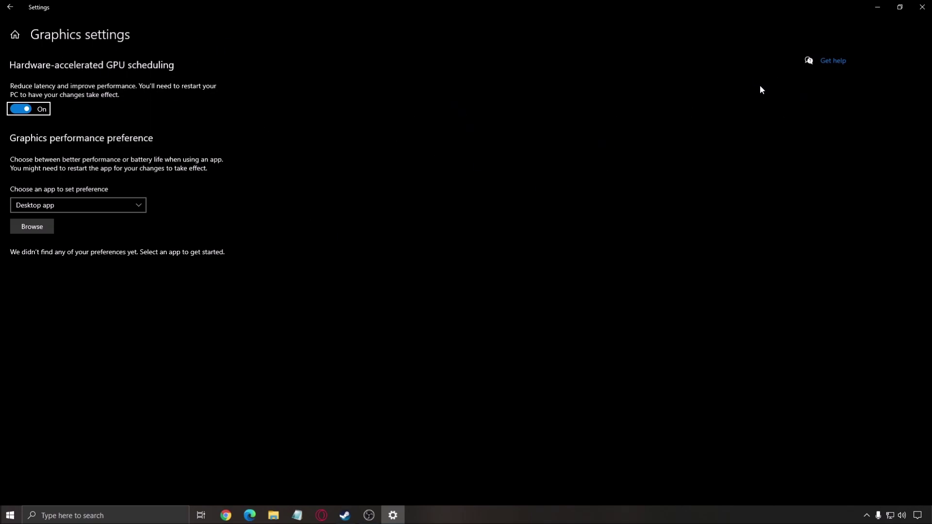
{"action": "left_click", "coordinate": [922, 7]}
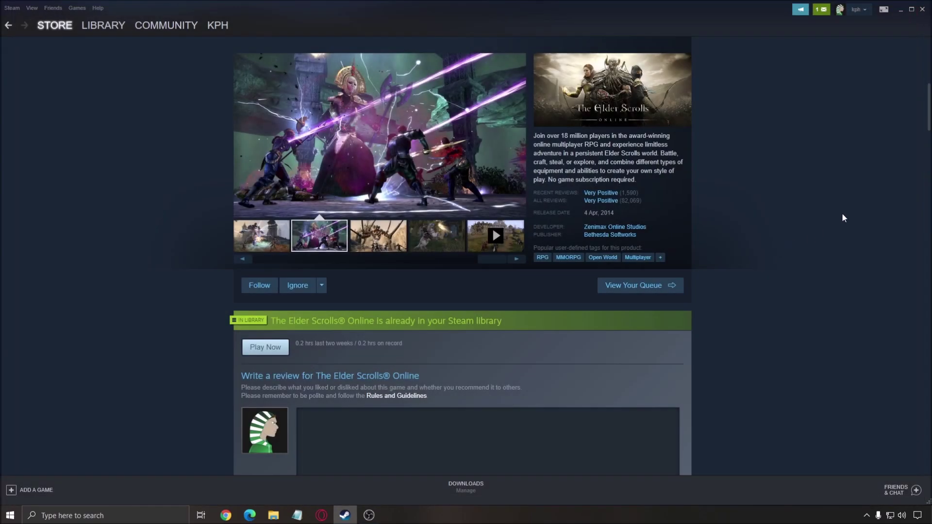
{"action": "left_click", "coordinate": [867, 515]}
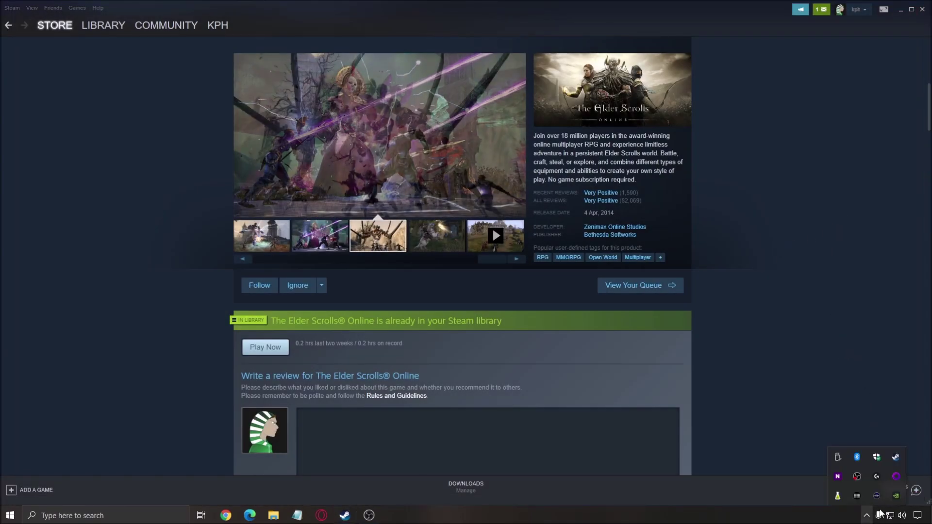
{"action": "left_click", "coordinate": [834, 357]}
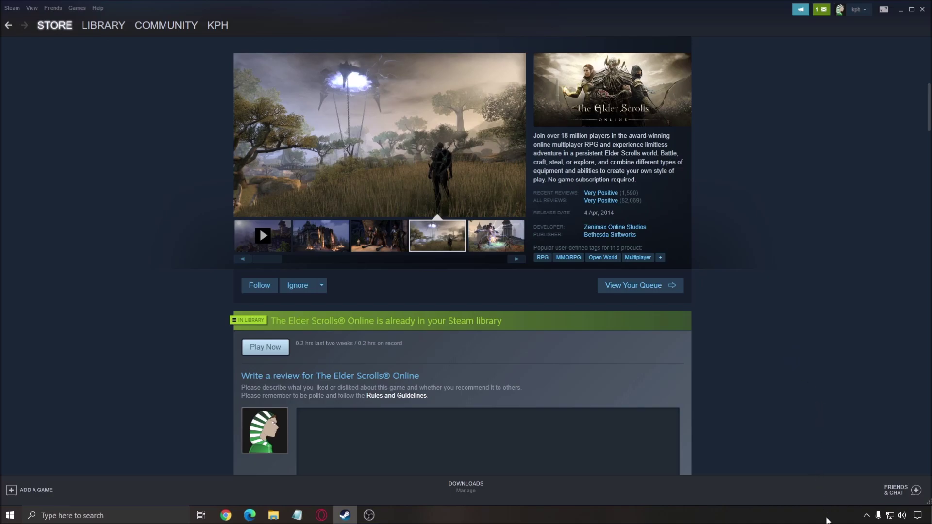
{"action": "left_click", "coordinate": [867, 514]}
{"action": "left_click", "coordinate": [863, 351]}
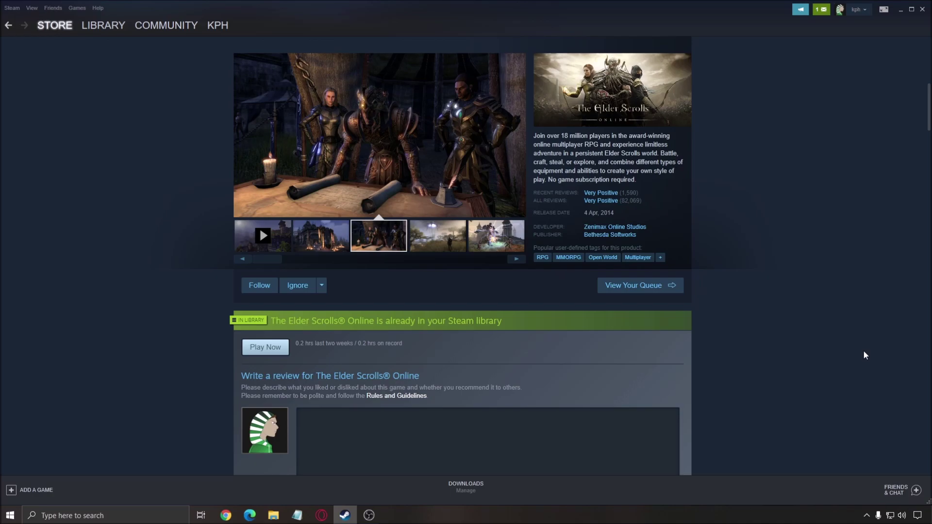
- Open NVIDIA Control Panel, review the global settings under Manage 3D Settings, and close it
{"action": "left_click", "coordinate": [866, 515]}
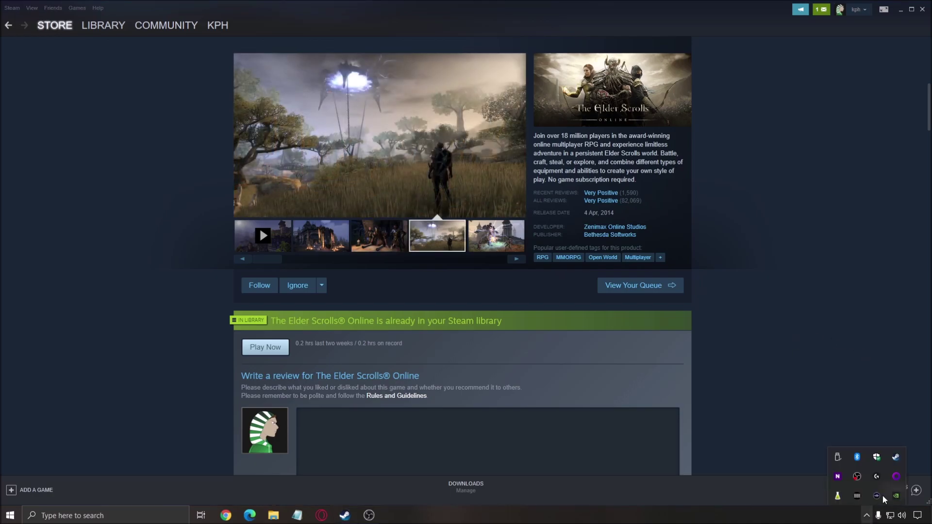
{"action": "right_click", "coordinate": [896, 496]}
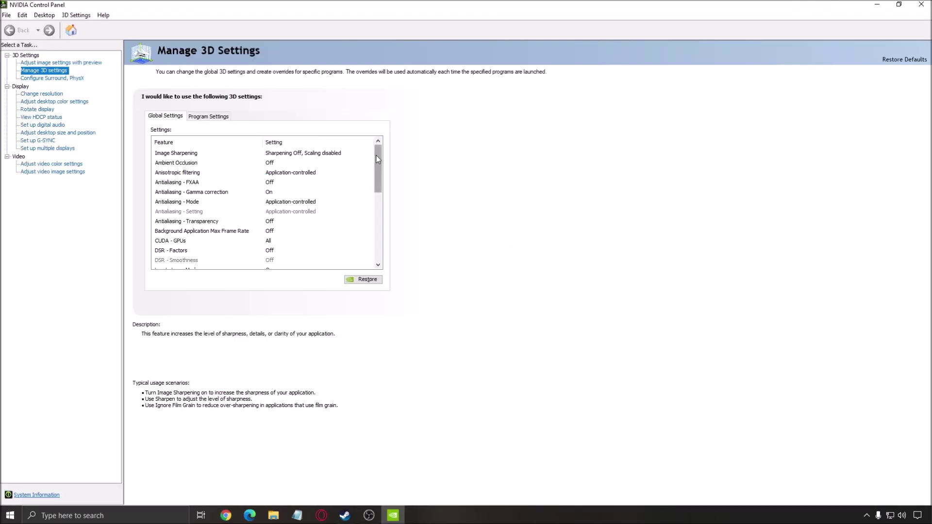
{"action": "left_click_drag", "start_coordinate": [376, 155], "coordinate": [381, 240]}
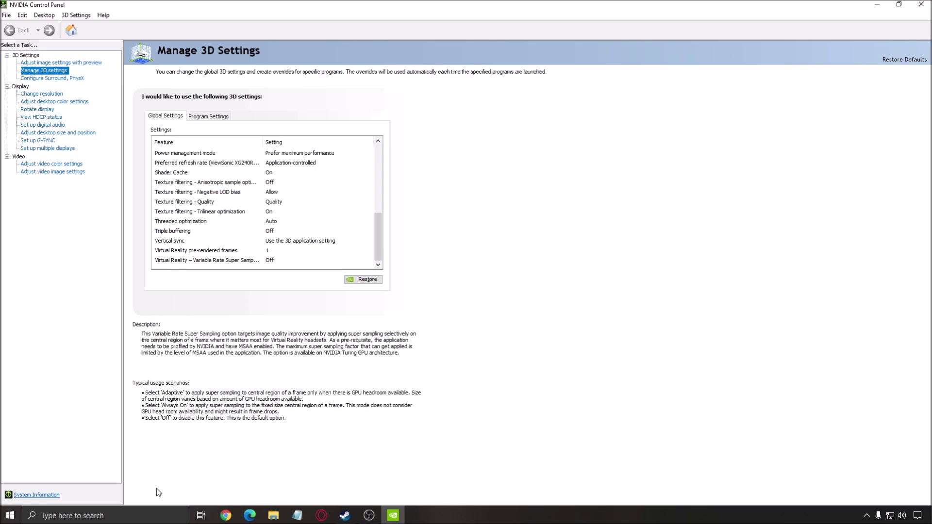
{"action": "left_click", "coordinate": [921, 4]}
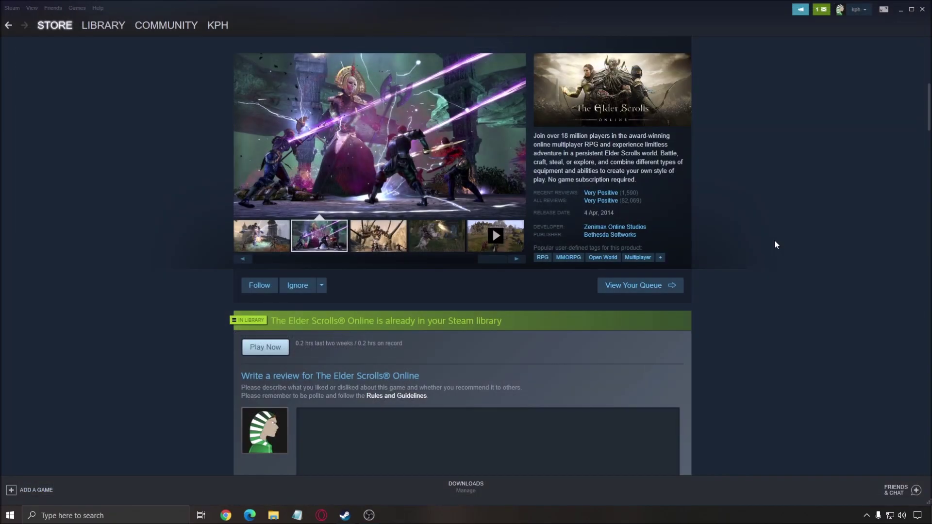
{"action": "scroll", "coordinate": [409, 291], "scroll_direction": "up", "scroll_amount": 7}
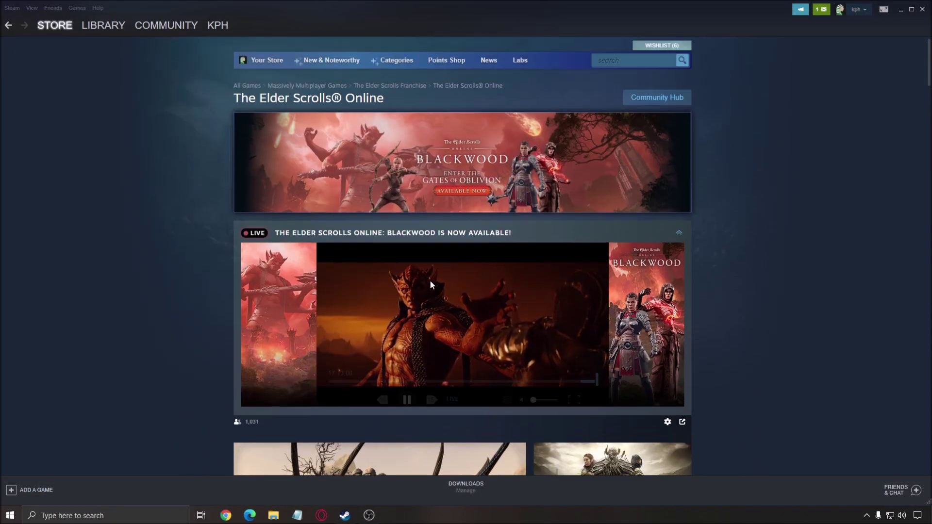
{"action": "scroll", "coordinate": [430, 286], "scroll_direction": "down", "scroll_amount": 5}
{"action": "scroll", "coordinate": [431, 280], "scroll_direction": "down", "scroll_amount": 3}
{"action": "scroll", "coordinate": [422, 270], "scroll_direction": "up", "scroll_amount": 1}
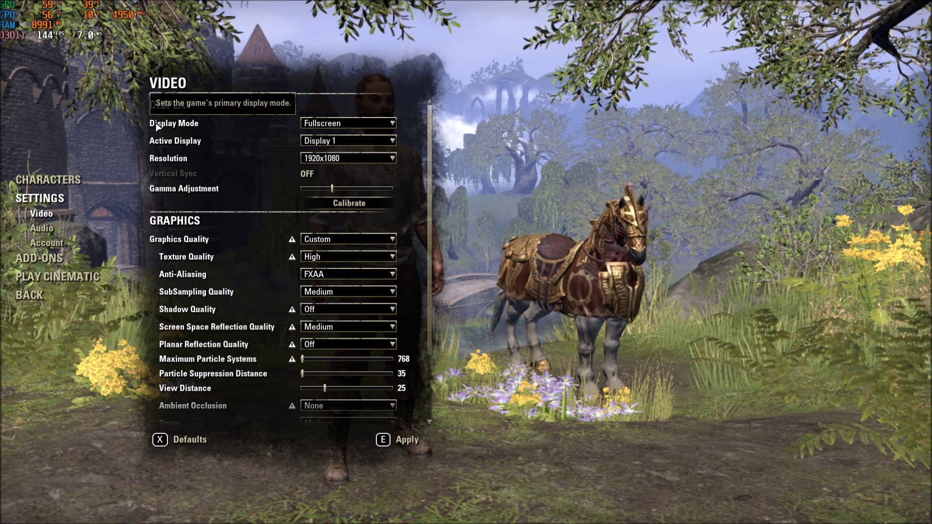
- In The Elder Scrolls Online video settings, set the Display Mode to Fullscreen and review the alternative modes
{"action": "left_click", "coordinate": [332, 124]}
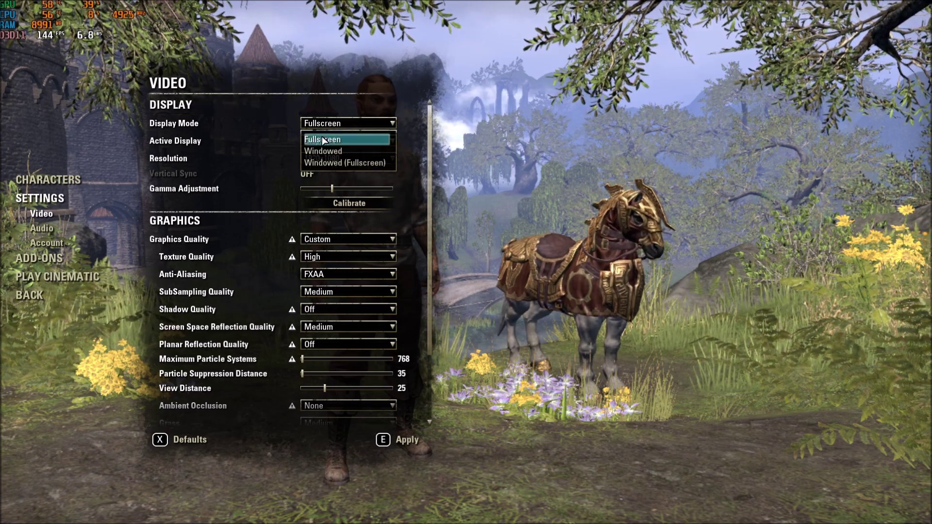
{"action": "left_click", "coordinate": [347, 140]}
{"action": "left_click", "coordinate": [347, 123]}
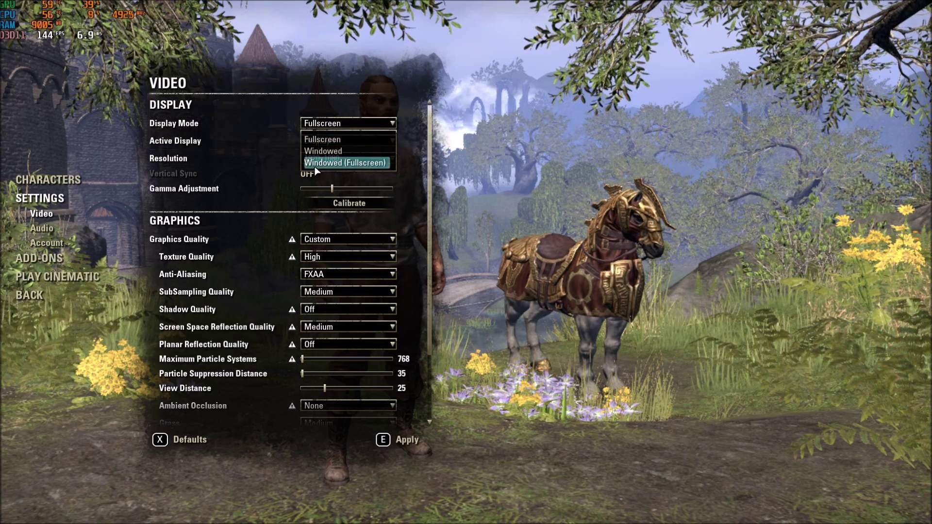
{"action": "left_click", "coordinate": [384, 92]}
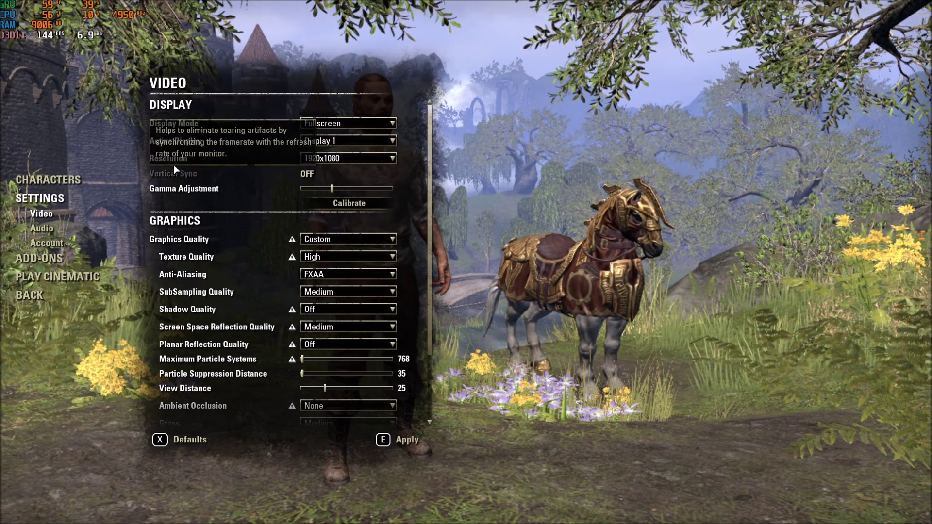
- Examine the available Resolution options and the setting's description without choosing another value
{"action": "left_click", "coordinate": [324, 159]}
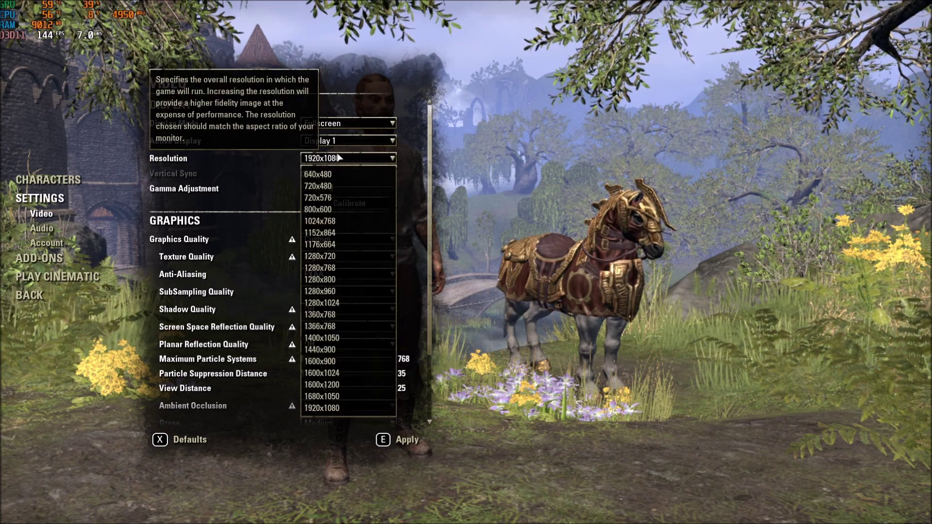
{"action": "left_click", "coordinate": [237, 174]}
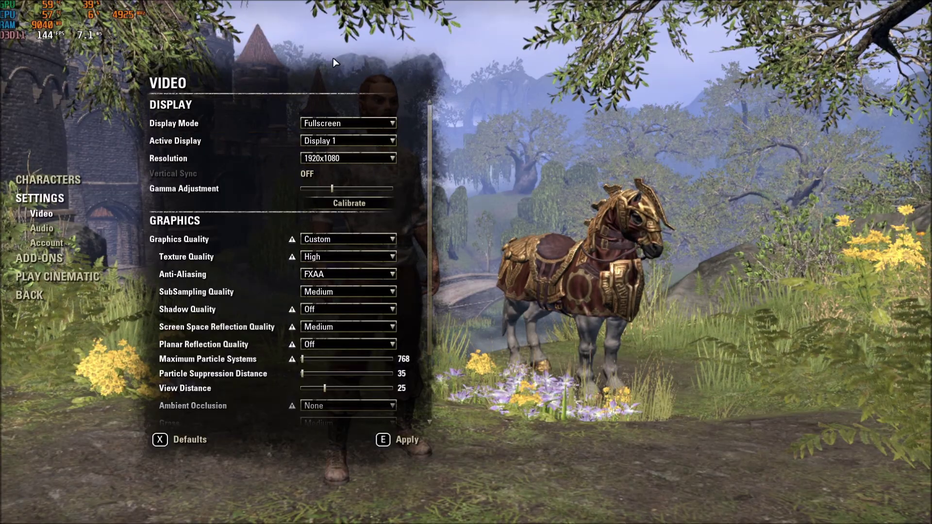
{"action": "mouse_move", "coordinate": [338, 160]}
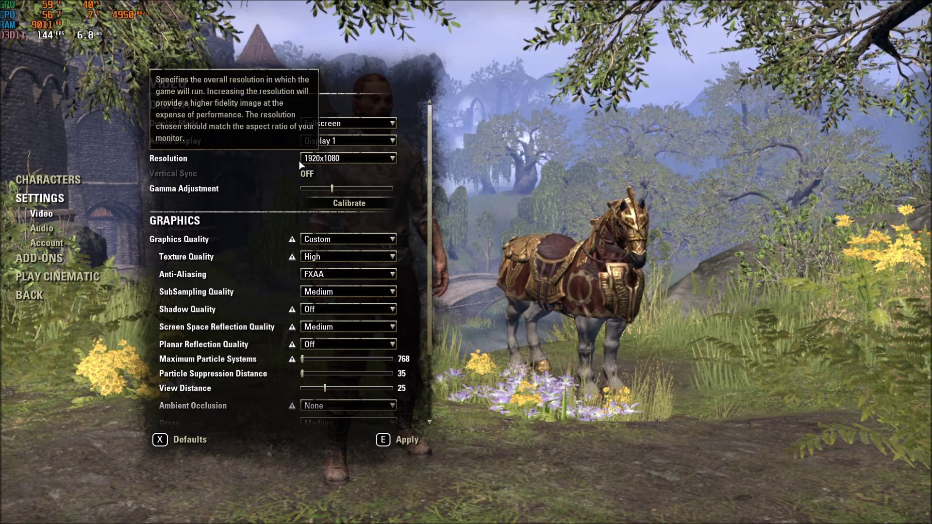
{"action": "mouse_move", "coordinate": [307, 178]}
- Set the Texture Quality to High in the graphics section
{"action": "scroll", "coordinate": [203, 182], "scroll_direction": "down", "scroll_amount": 3}
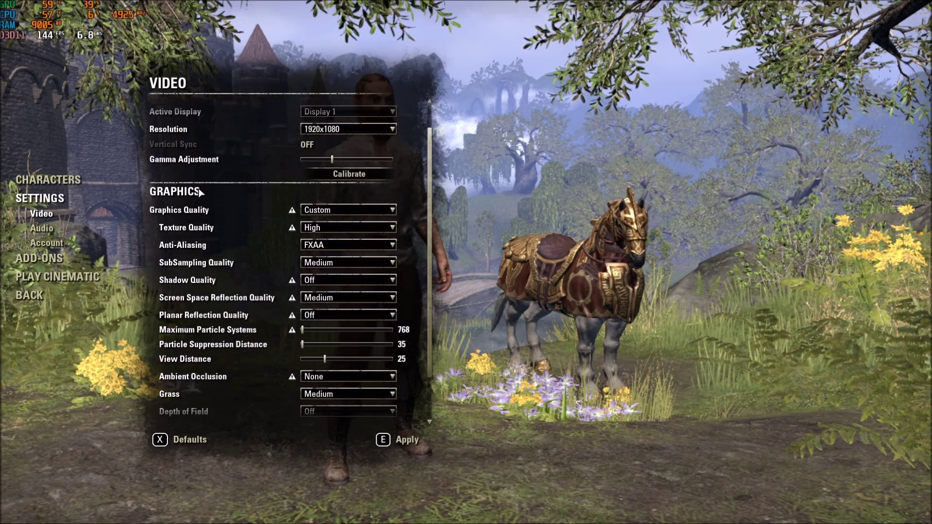
{"action": "scroll", "coordinate": [275, 156], "scroll_direction": "down", "scroll_amount": 1}
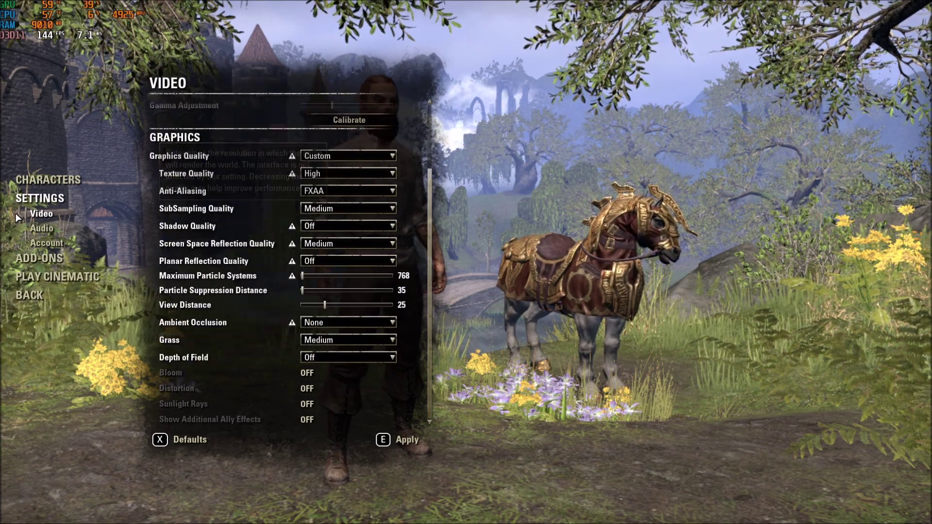
{"action": "left_click", "coordinate": [318, 175]}
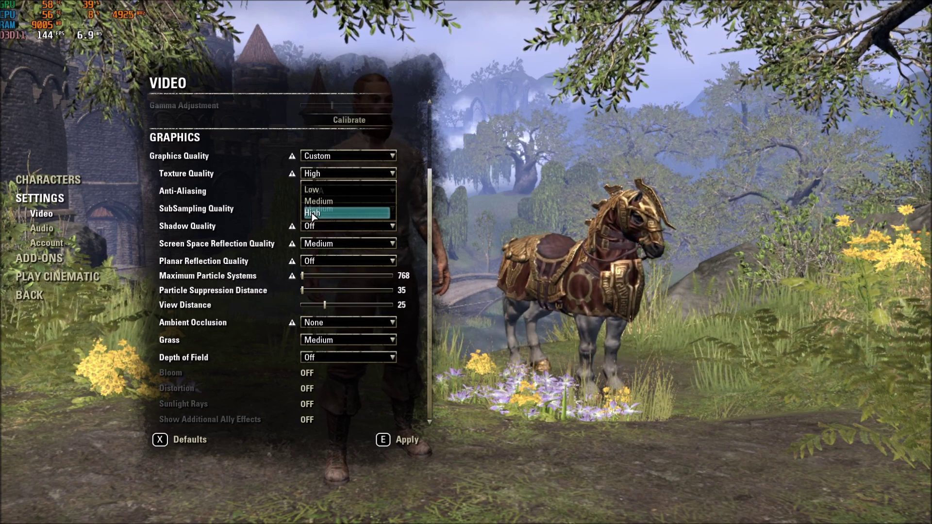
{"action": "left_click", "coordinate": [354, 200]}
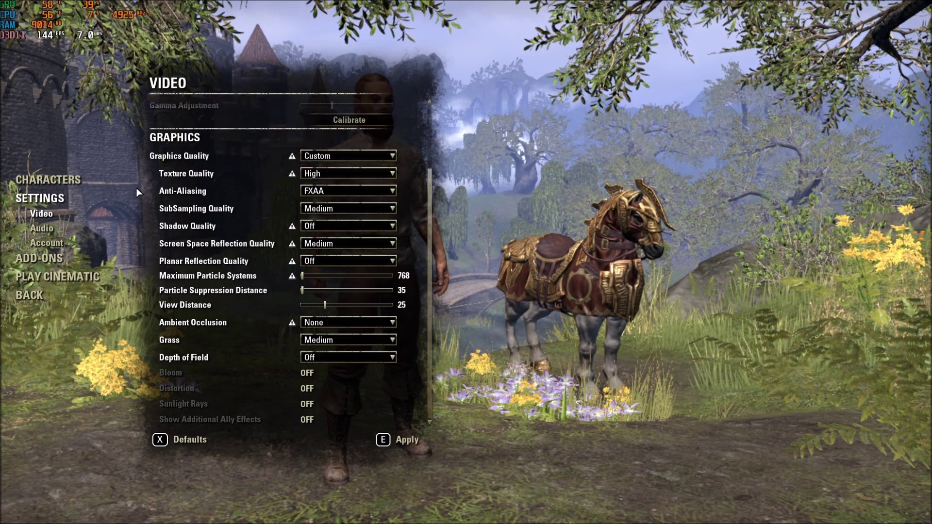
- Set Anti-Aliasing to FXAA and review the other anti-aliasing options
{"action": "left_click", "coordinate": [349, 193]}
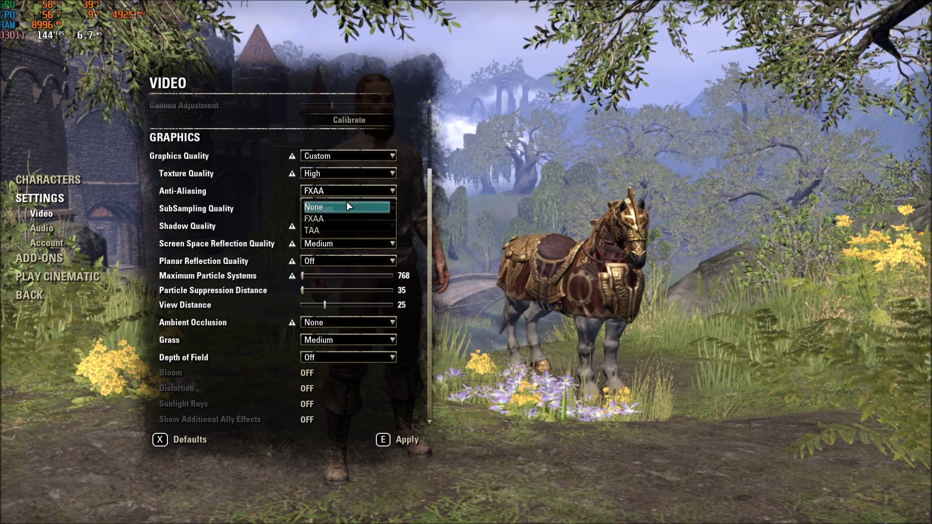
{"action": "left_click", "coordinate": [327, 221]}
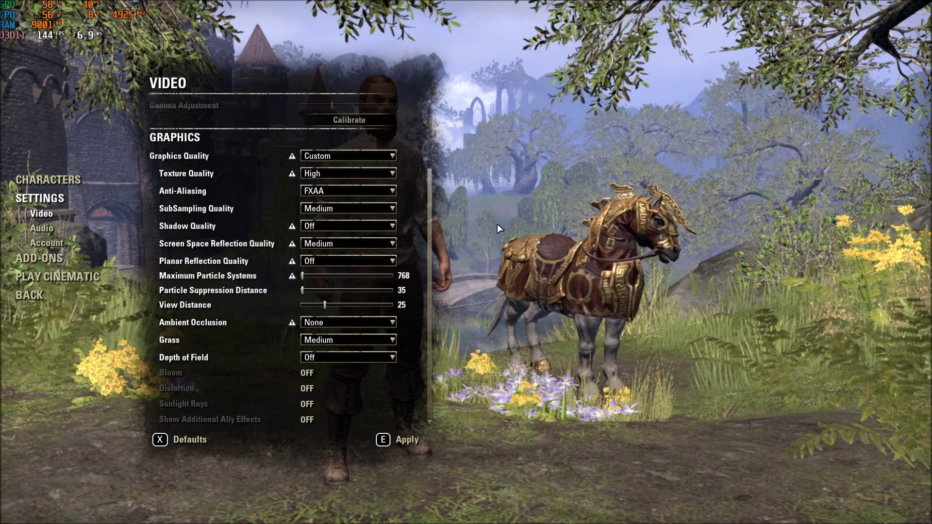
{"action": "left_click", "coordinate": [367, 192]}
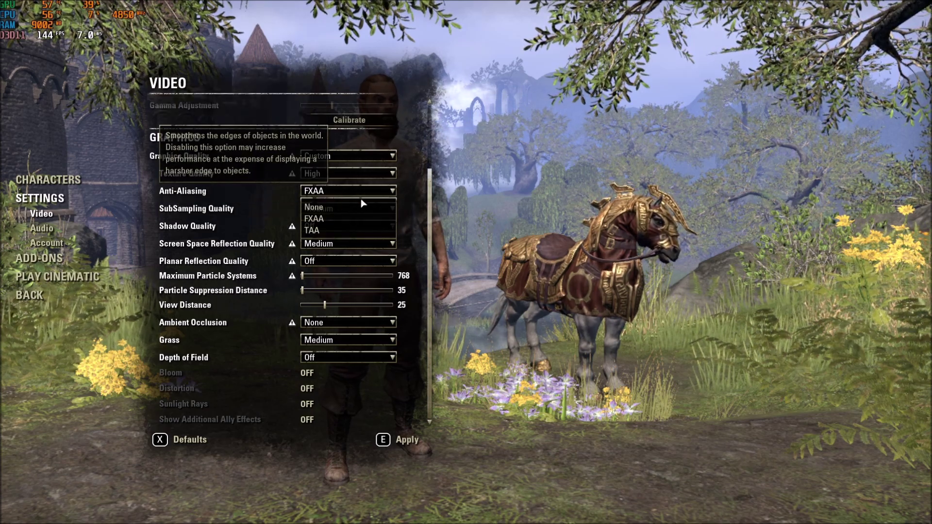
{"action": "left_click", "coordinate": [461, 197]}
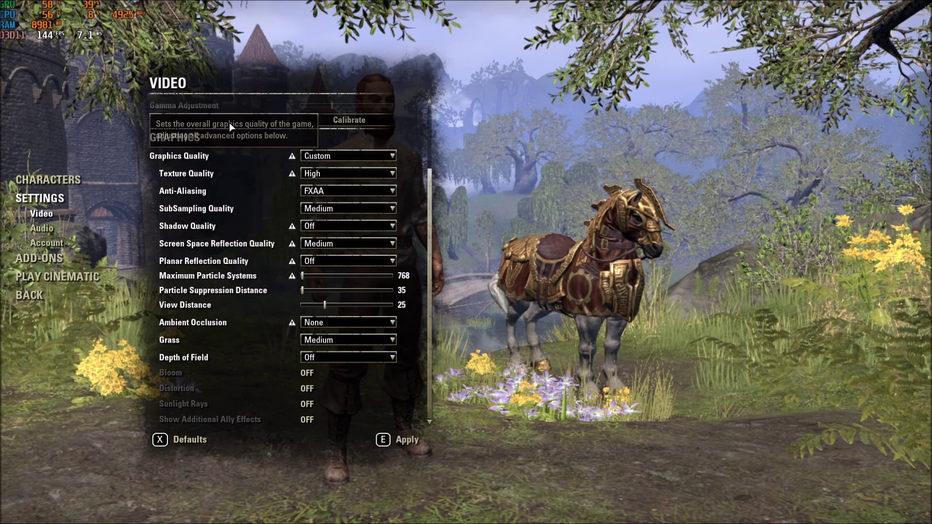
- Examine the available SubSampling Quality options without choosing another value
{"action": "left_click", "coordinate": [340, 226]}
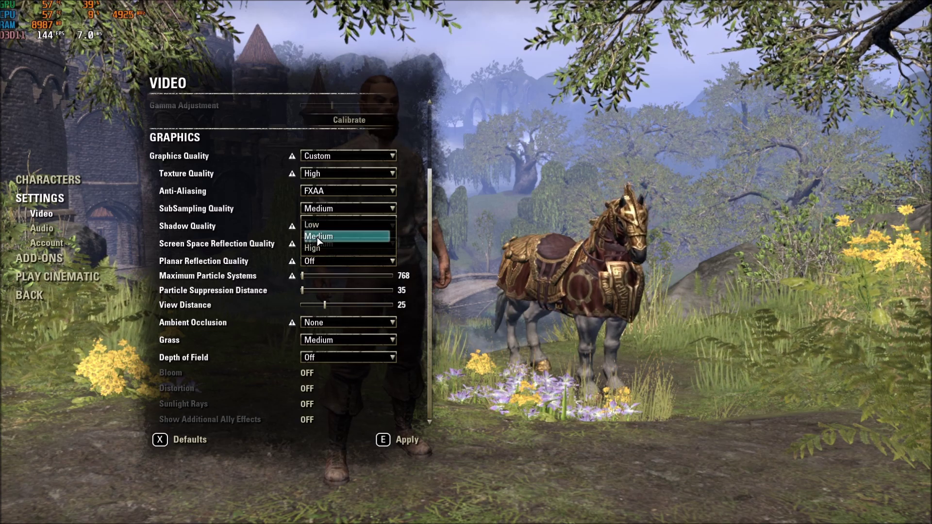
{"action": "left_click", "coordinate": [320, 184]}
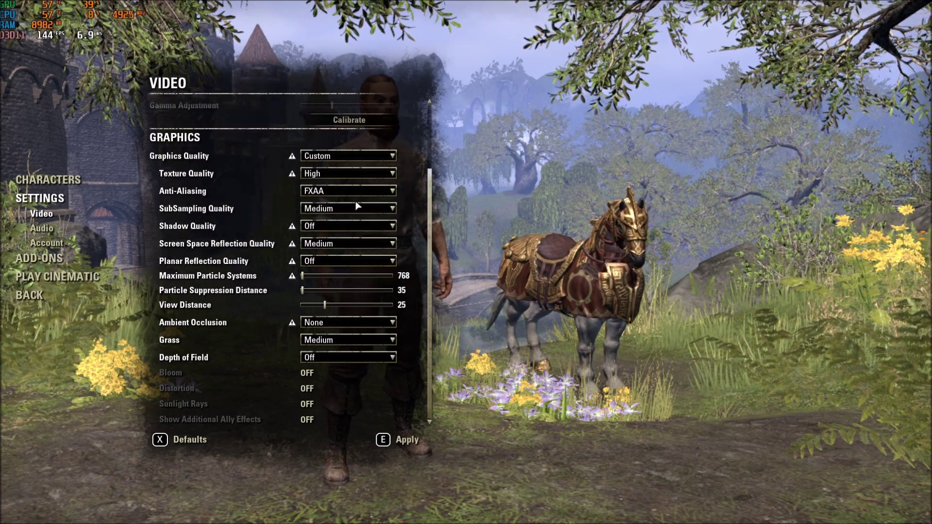
- Examine the available Shadow Quality and Screen Space Reflection Quality options in the graphics section
{"action": "left_click", "coordinate": [335, 225]}
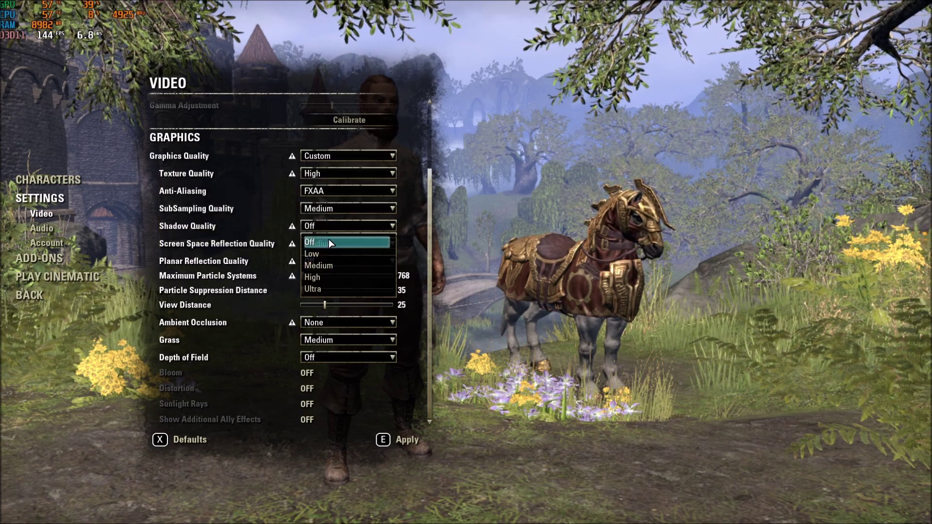
{"action": "left_click", "coordinate": [414, 263]}
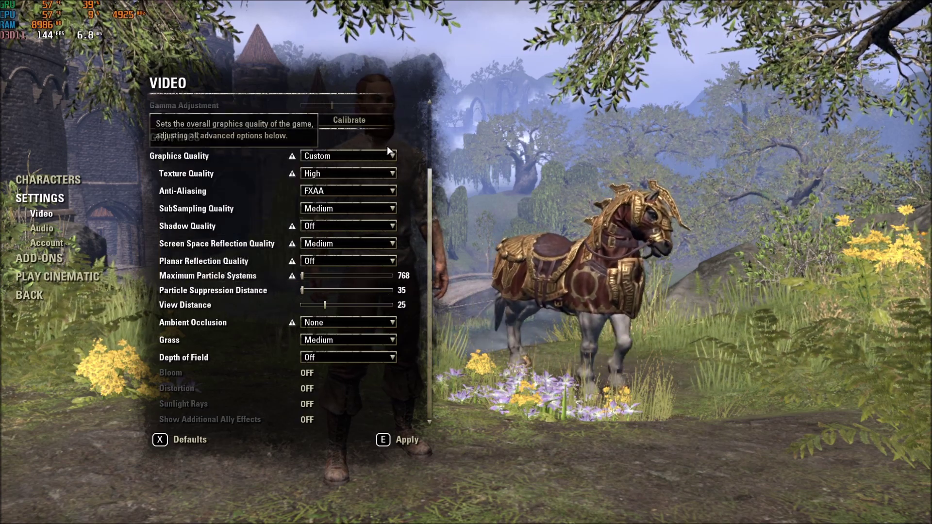
{"action": "left_click", "coordinate": [344, 243]}
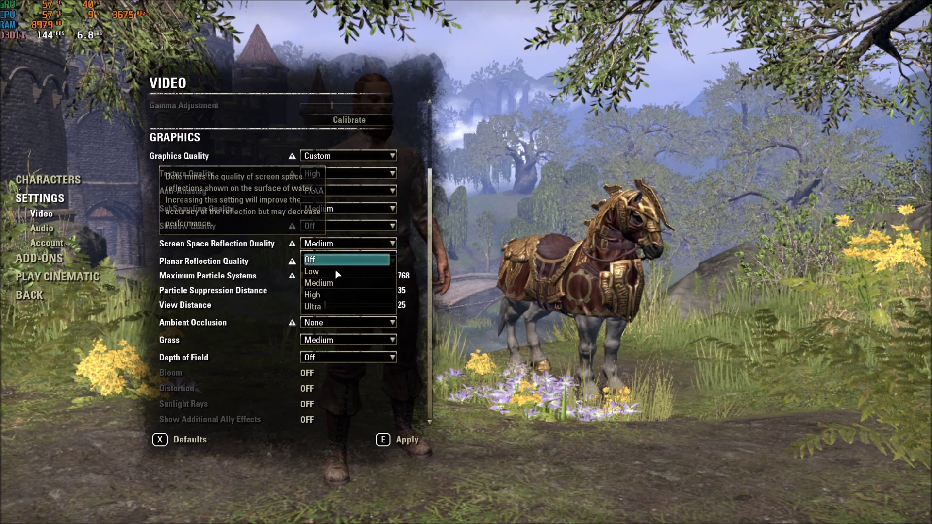
{"action": "left_click", "coordinate": [313, 260]}
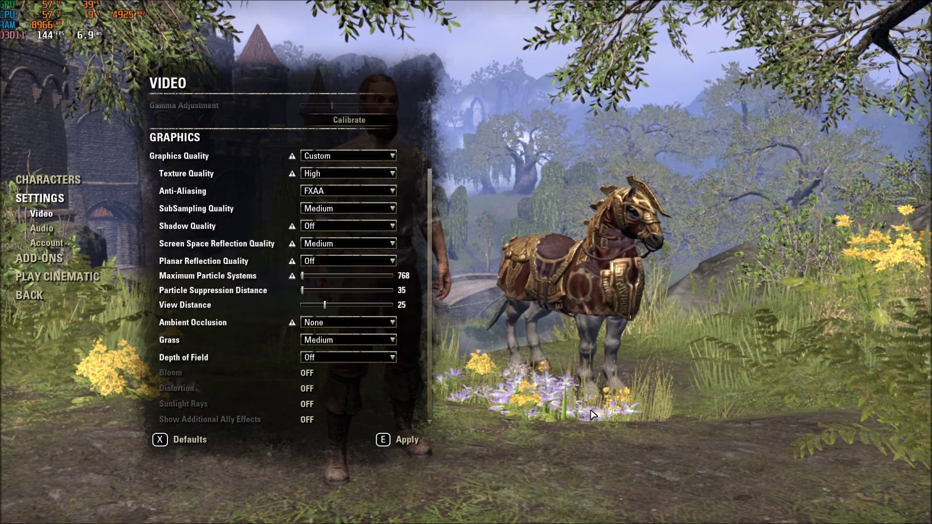
- Examine the Ambient Occlusion options and read the setting's description without choosing another value
{"action": "left_click", "coordinate": [347, 324]}
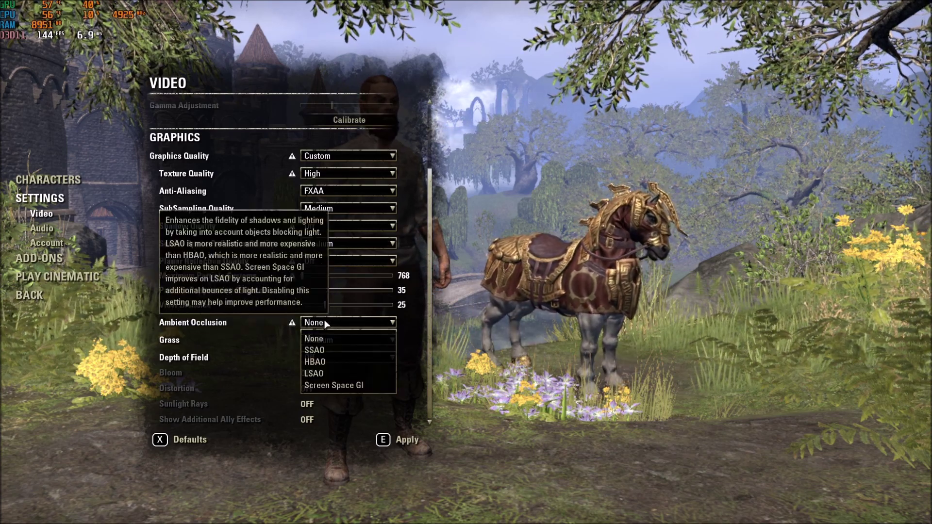
{"action": "left_click", "coordinate": [221, 326]}
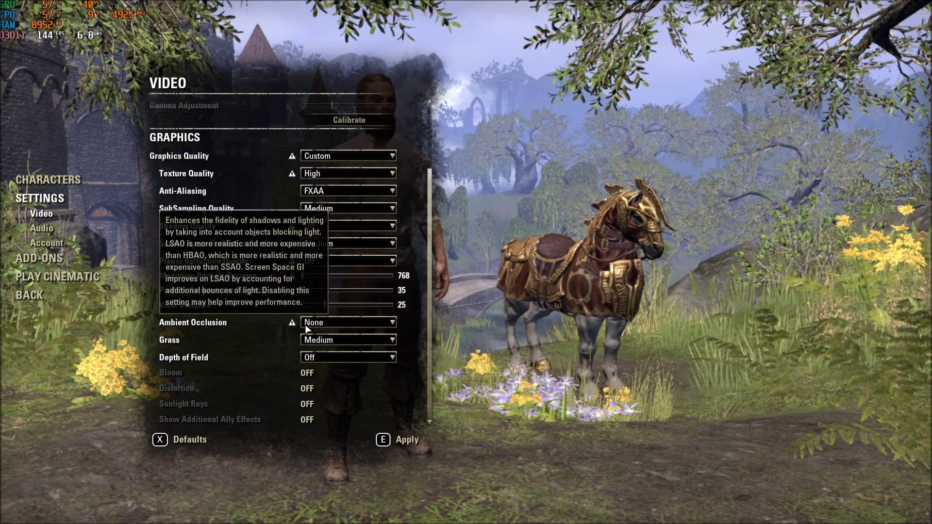
{"action": "left_click", "coordinate": [318, 325]}
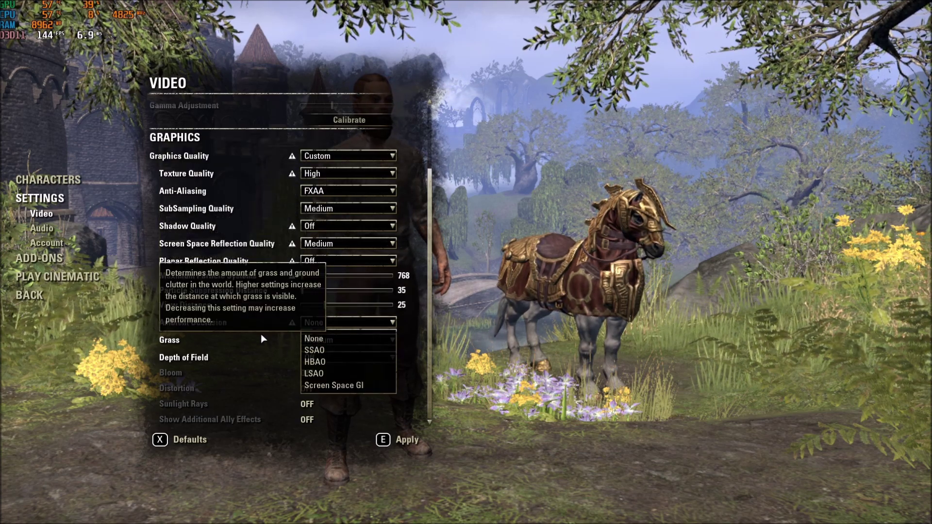
{"action": "left_click", "coordinate": [233, 339]}
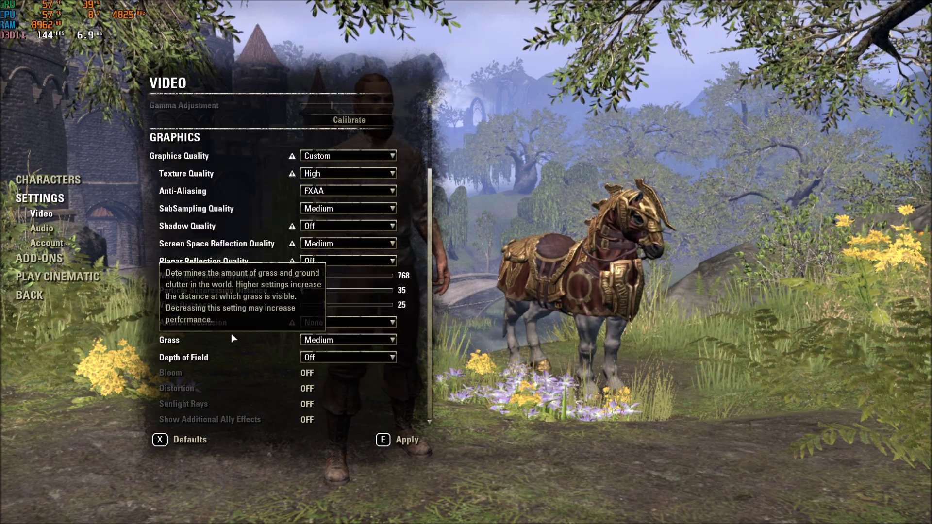
- Set the Grass quality to Off in the graphics section
{"action": "left_click", "coordinate": [345, 342]}
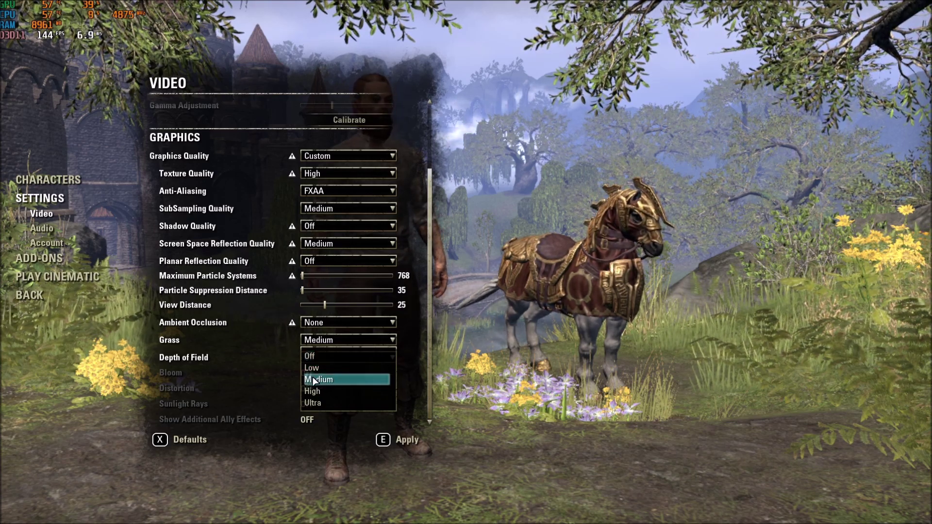
{"action": "left_click", "coordinate": [333, 382]}
{"action": "left_click", "coordinate": [324, 342]}
{"action": "left_click", "coordinate": [324, 354]}
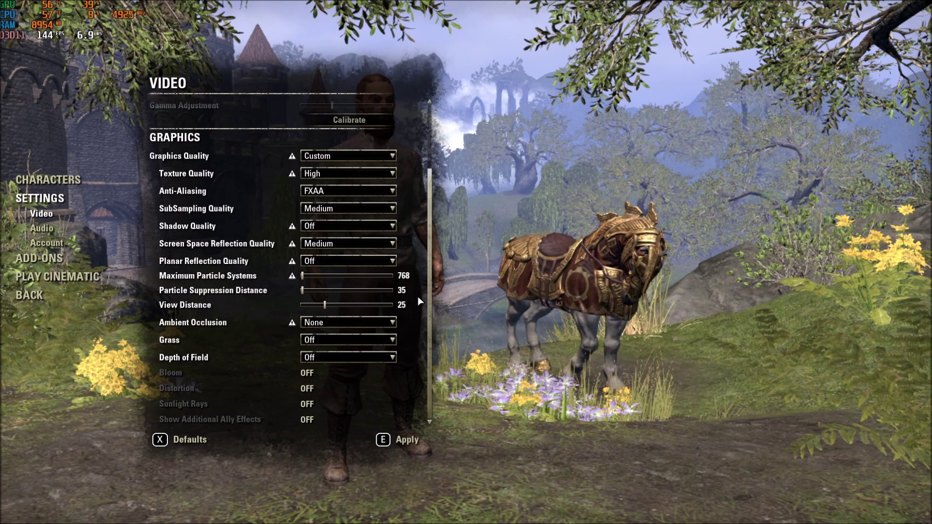
- Set the Grass quality to Medium and review the Depth of Field options
{"action": "mouse_move", "coordinate": [192, 290]}
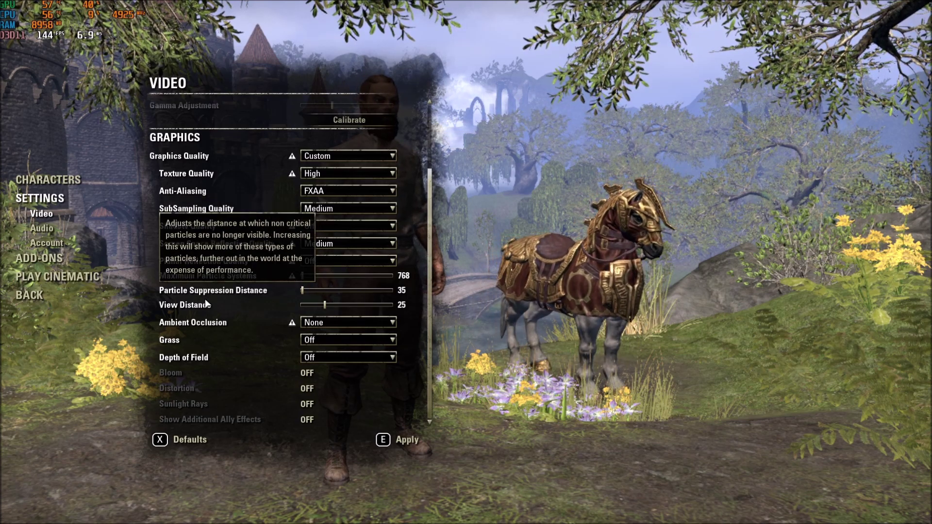
{"action": "left_click", "coordinate": [330, 341]}
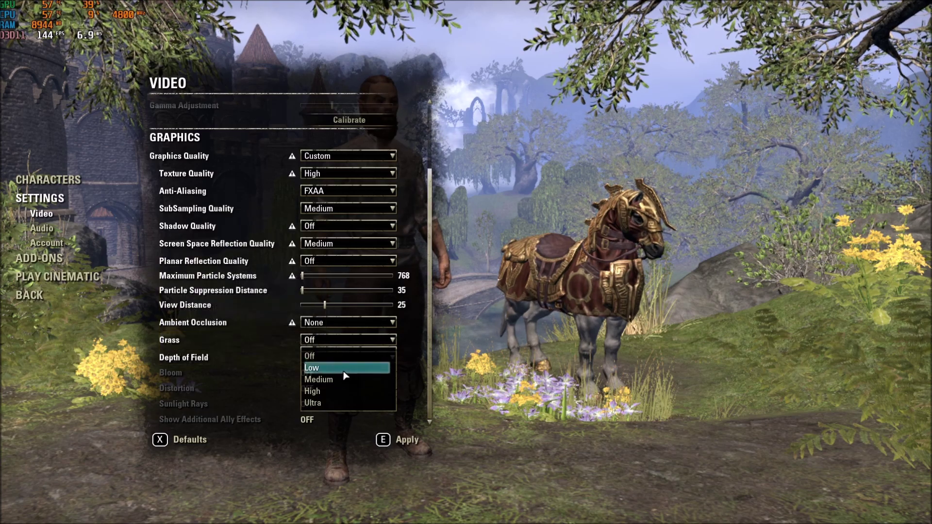
{"action": "left_click", "coordinate": [312, 356]}
{"action": "left_click", "coordinate": [317, 339]}
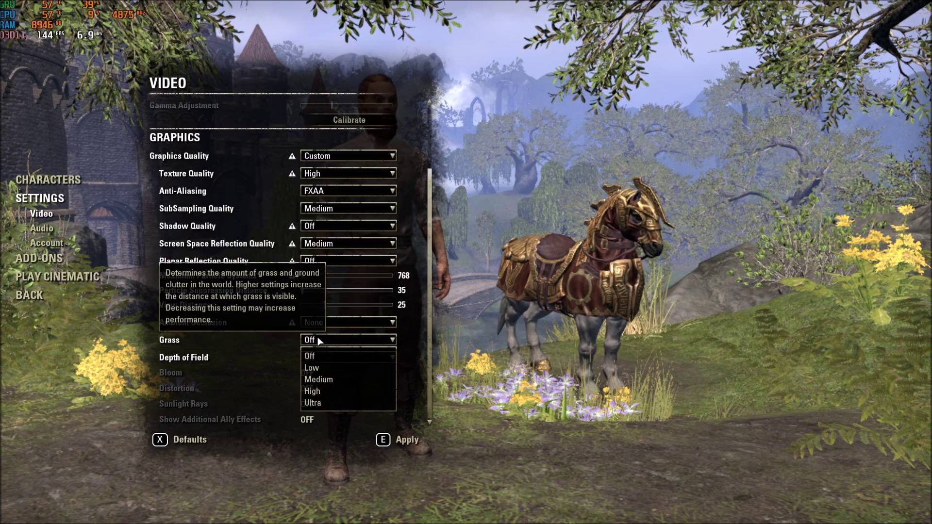
{"action": "left_click", "coordinate": [322, 374]}
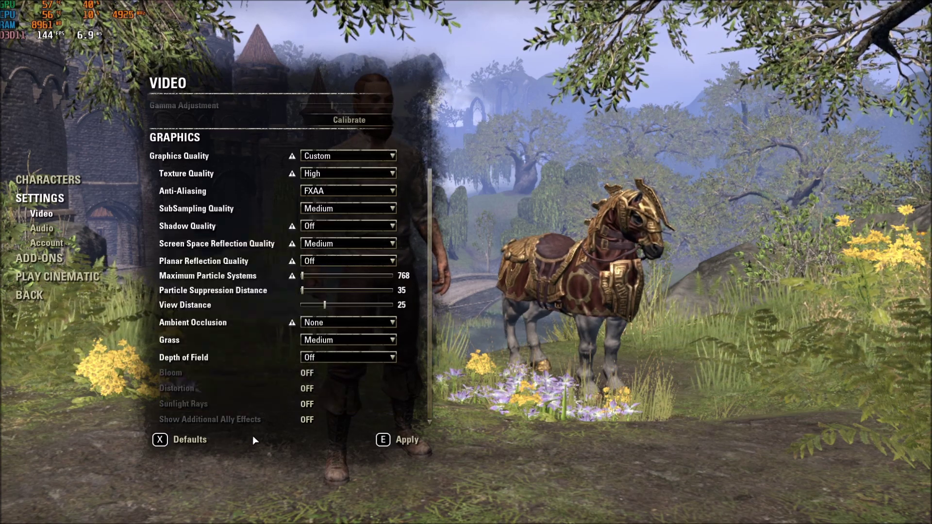
{"action": "left_click", "coordinate": [337, 359]}
{"action": "left_click", "coordinate": [259, 357]}
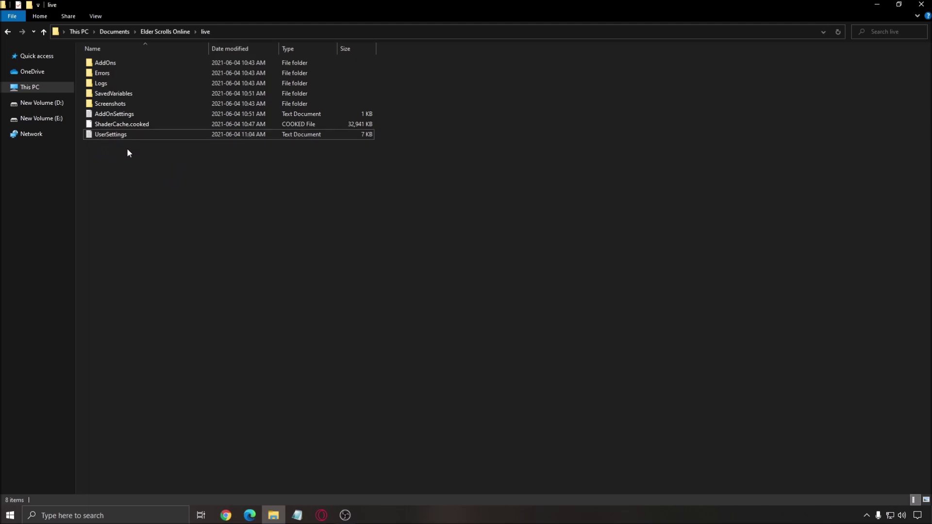
- Open the UserSettings file from the live folder in Notepad and find the SET MinFrameTime.2 entry
{"action": "double_click", "coordinate": [122, 135]}
{"action": "left_click", "coordinate": [691, 118]}
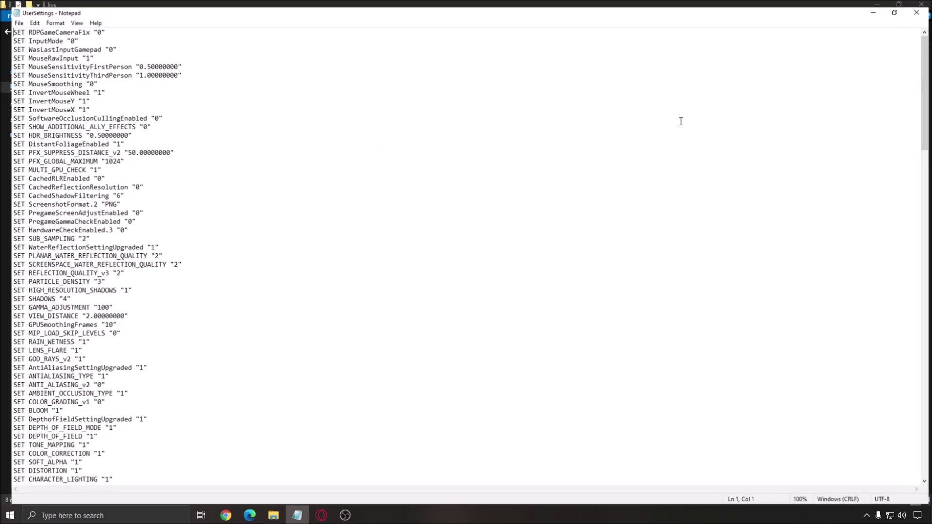
{"action": "left_click", "coordinate": [261, 164]}
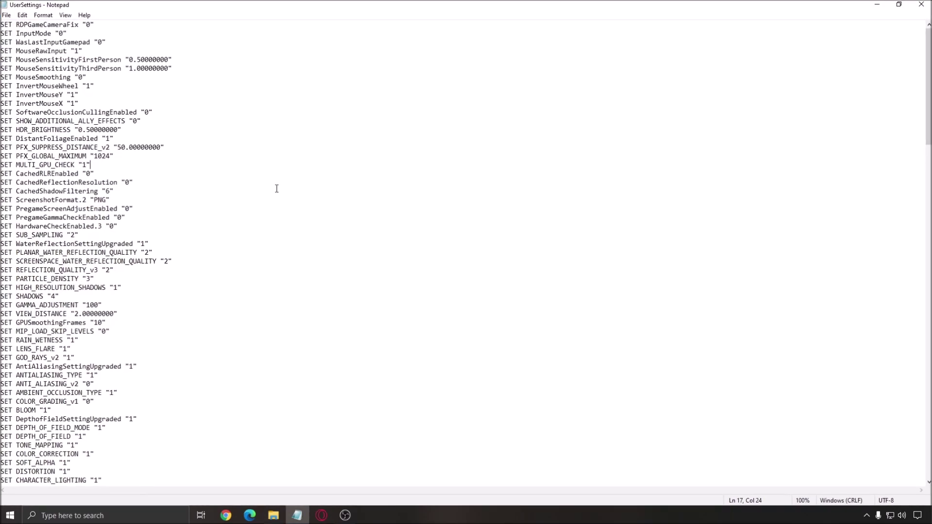
{"action": "key", "text": "ctrl+f"}
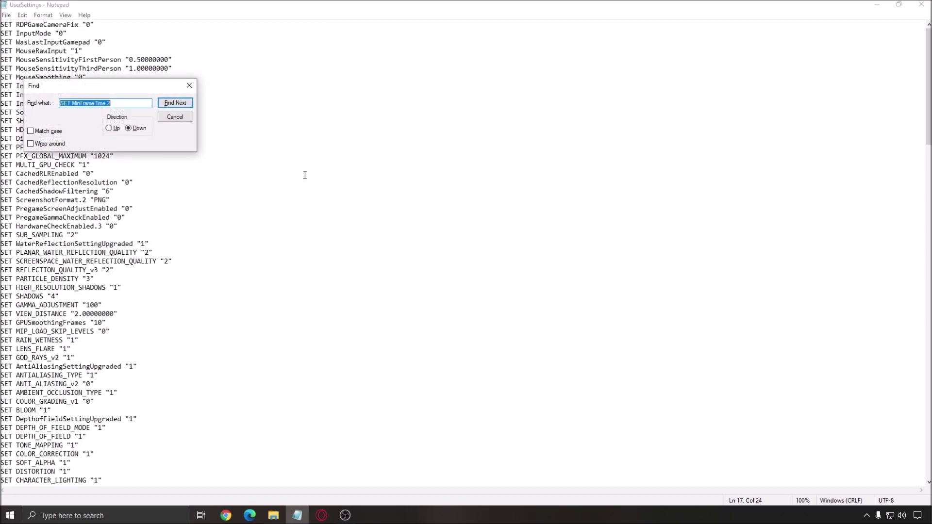
{"action": "left_click_drag", "start_coordinate": [138, 87], "coordinate": [317, 84]}
{"action": "left_click", "coordinate": [302, 101]}
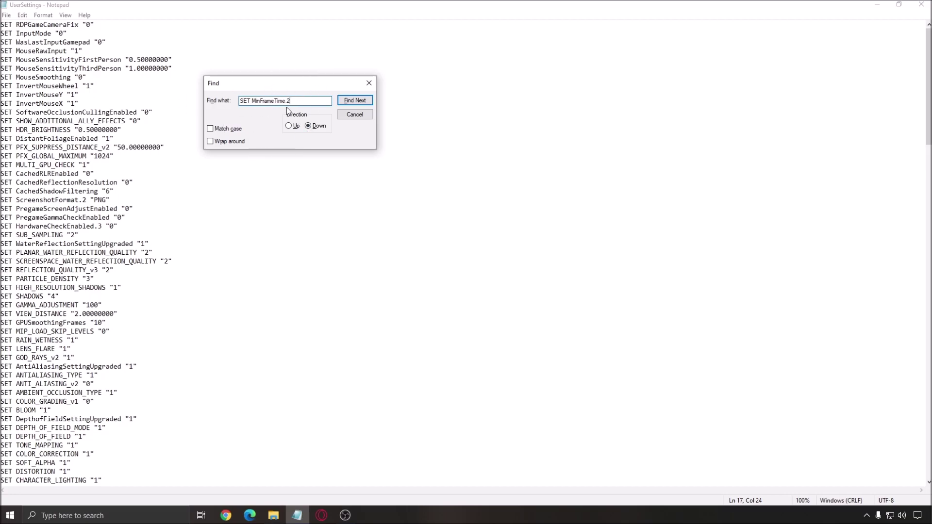
{"action": "left_click", "coordinate": [355, 101]}
{"action": "scroll", "coordinate": [214, 295], "scroll_direction": "down", "scroll_amount": 6}
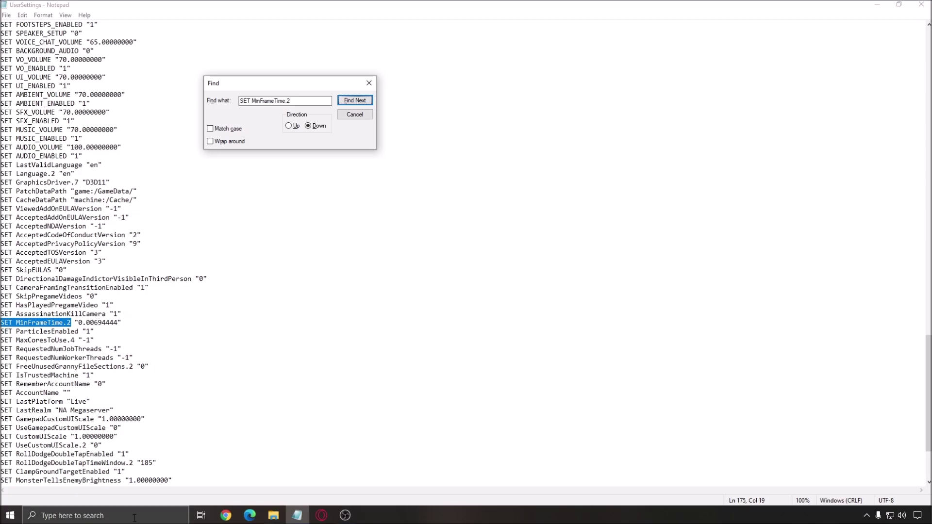
- Open Calculator and divide 1 by 144 to get the minimum frame time for 144 FPS
{"action": "left_click", "coordinate": [119, 517]}
{"action": "type", "text": "ca"}
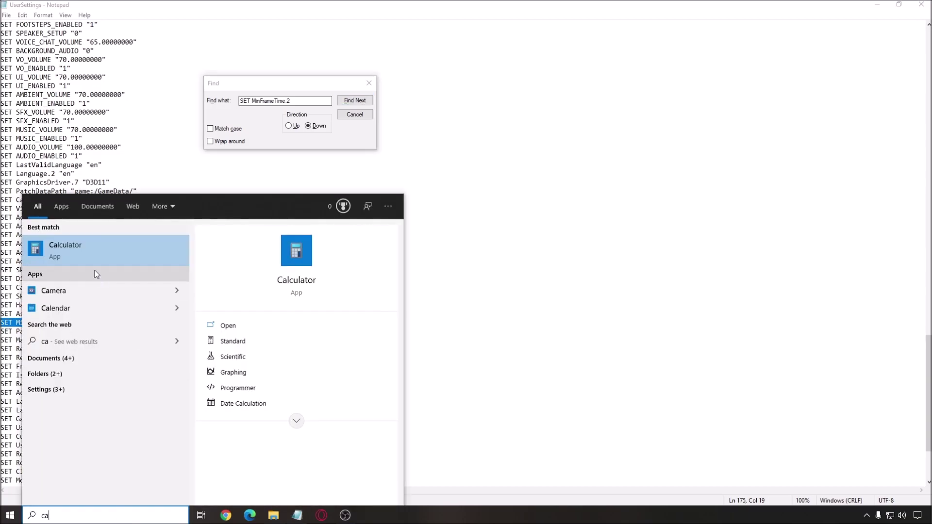
{"action": "left_click", "coordinate": [94, 248]}
{"action": "left_click_drag", "start_coordinate": [560, 65], "coordinate": [546, 70]}
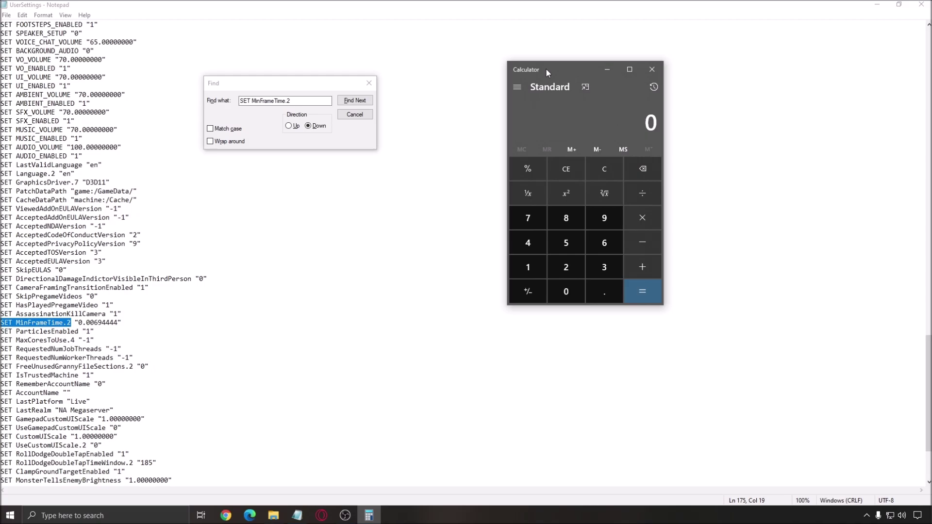
{"action": "left_click", "coordinate": [524, 267]}
{"action": "left_click", "coordinate": [527, 243]}
{"action": "left_click", "coordinate": [527, 243]}
{"action": "left_click", "coordinate": [642, 291]}
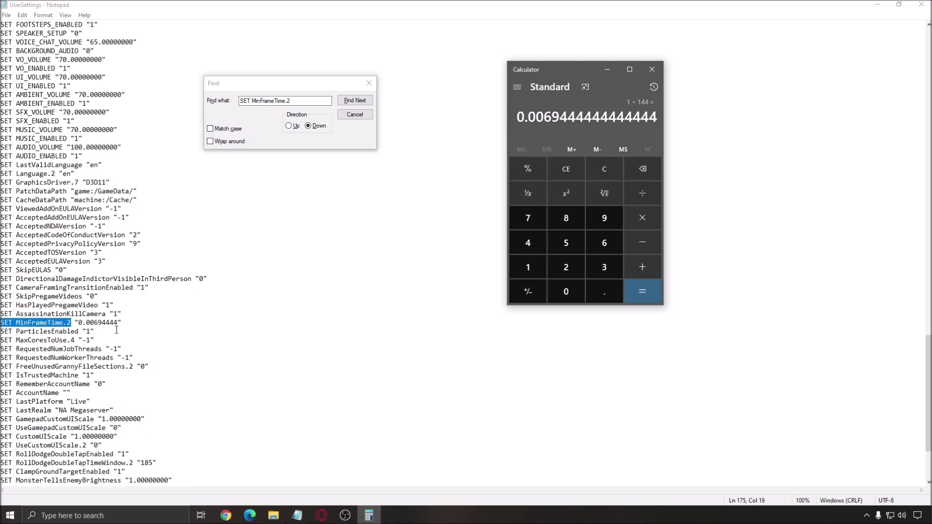
- Clear the calculation, divide 1 by 120 for a 120 FPS frame time, and close Calculator
{"action": "left_click", "coordinate": [575, 170]}
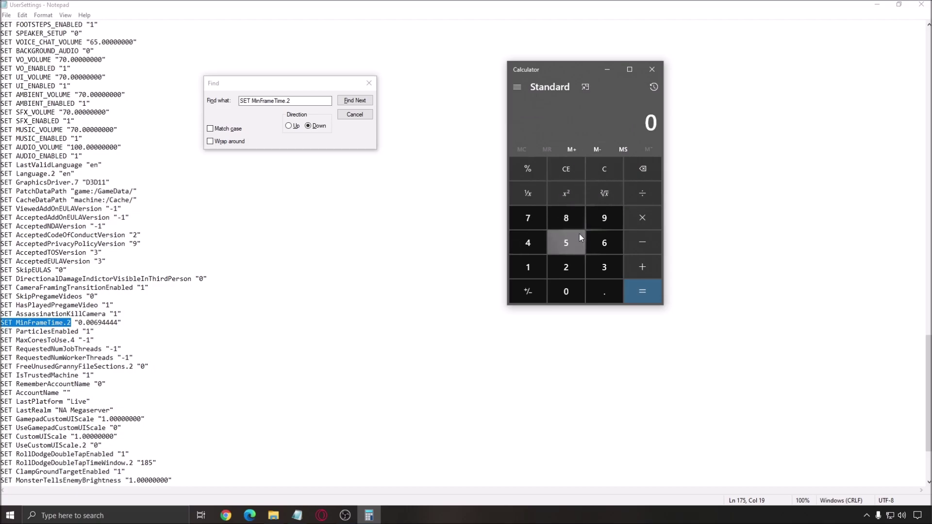
{"action": "left_click", "coordinate": [528, 267]}
{"action": "left_click", "coordinate": [527, 266]}
{"action": "left_click", "coordinate": [565, 267]}
{"action": "left_click", "coordinate": [565, 291]}
{"action": "left_click", "coordinate": [640, 291]}
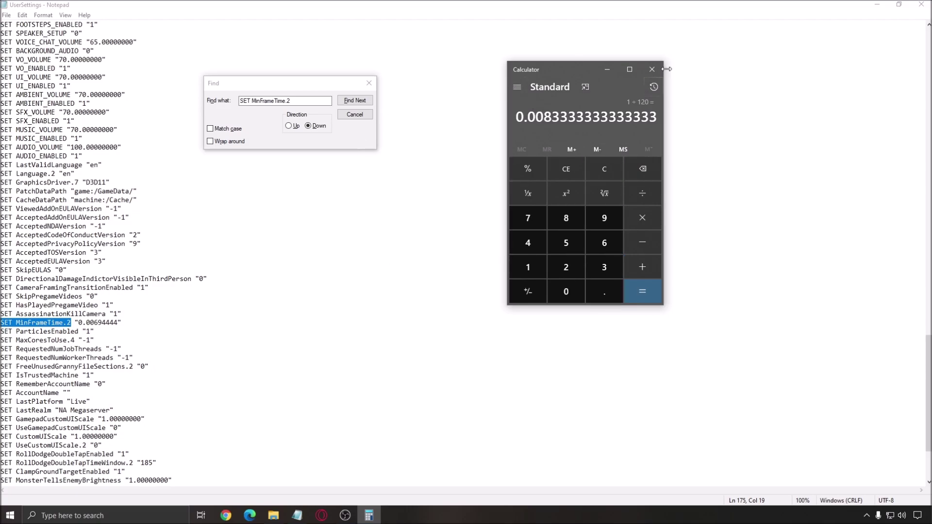
{"action": "left_click", "coordinate": [651, 69]}
- Close the text search, save the UserSettings file, and close it
{"action": "left_click", "coordinate": [368, 83]}
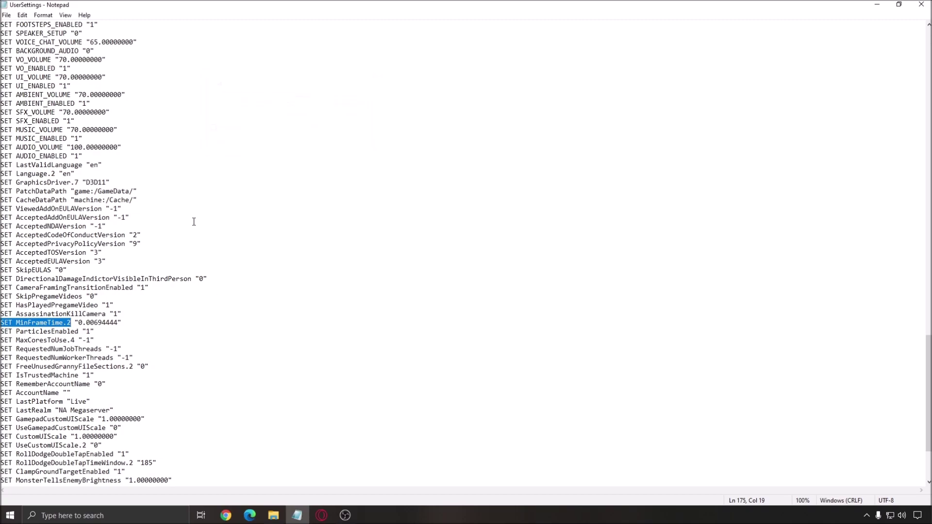
{"action": "left_click", "coordinate": [6, 15]}
{"action": "left_click", "coordinate": [29, 61]}
{"action": "left_click", "coordinate": [921, 5]}
{"action": "left_click", "coordinate": [280, 199]}
- Mark the UserSettings file in the live folder as read-only through its file properties
{"action": "left_click", "coordinate": [155, 137]}
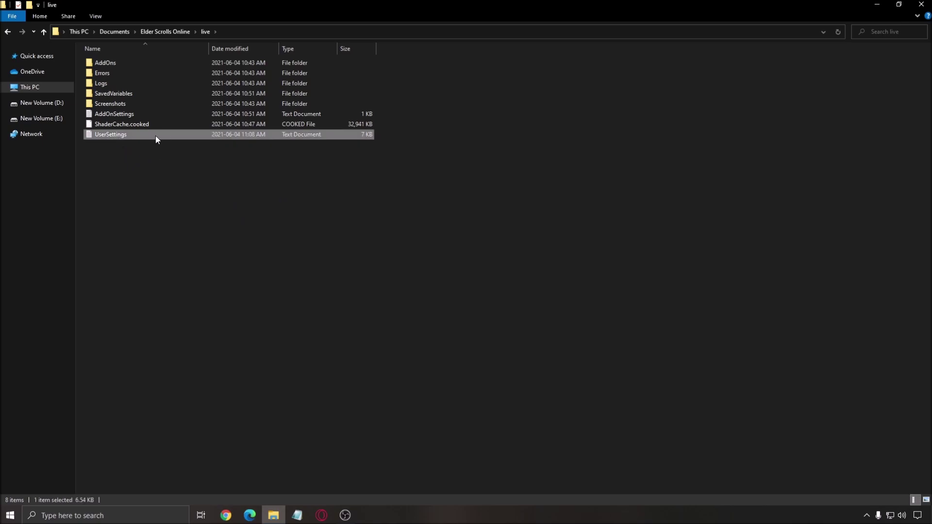
{"action": "right_click", "coordinate": [121, 139]}
{"action": "left_click", "coordinate": [170, 311]}
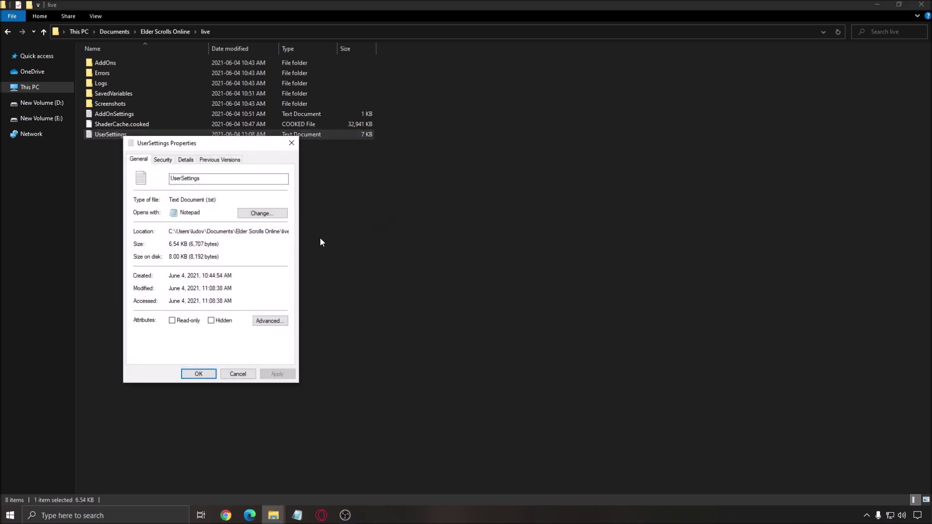
{"action": "left_click", "coordinate": [173, 321]}
{"action": "left_click", "coordinate": [205, 372]}
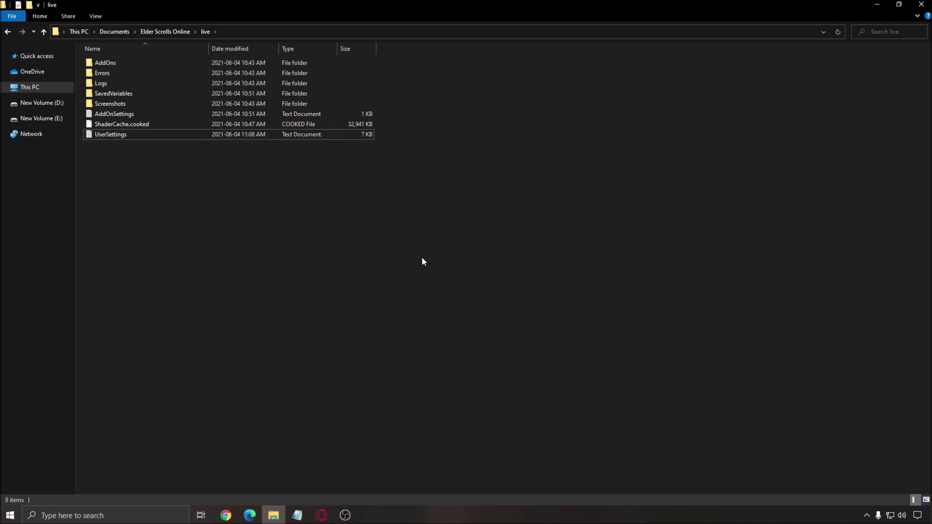